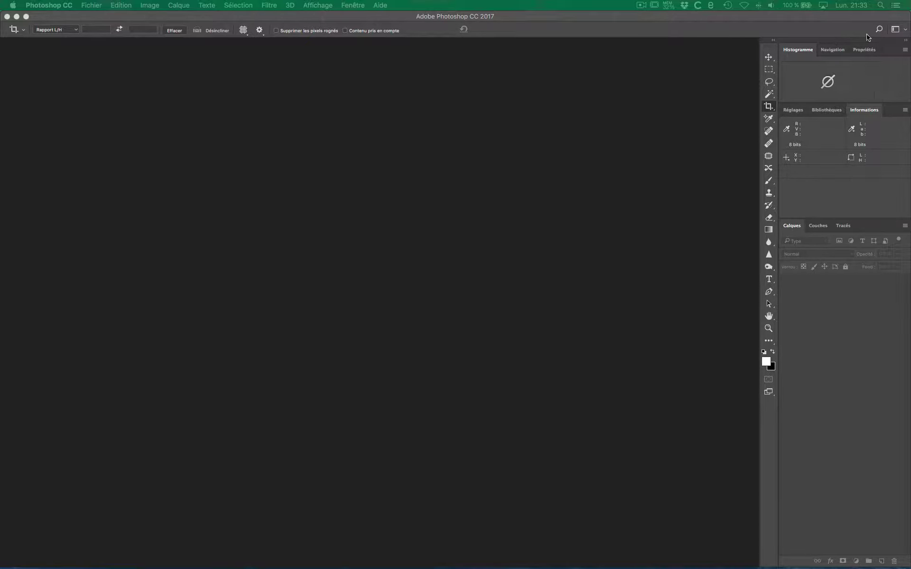
# Glance at the workspace list, then open TK RapidMask2 and TK Control from Fenêtre > Extensions
pyautogui.click(906, 31)
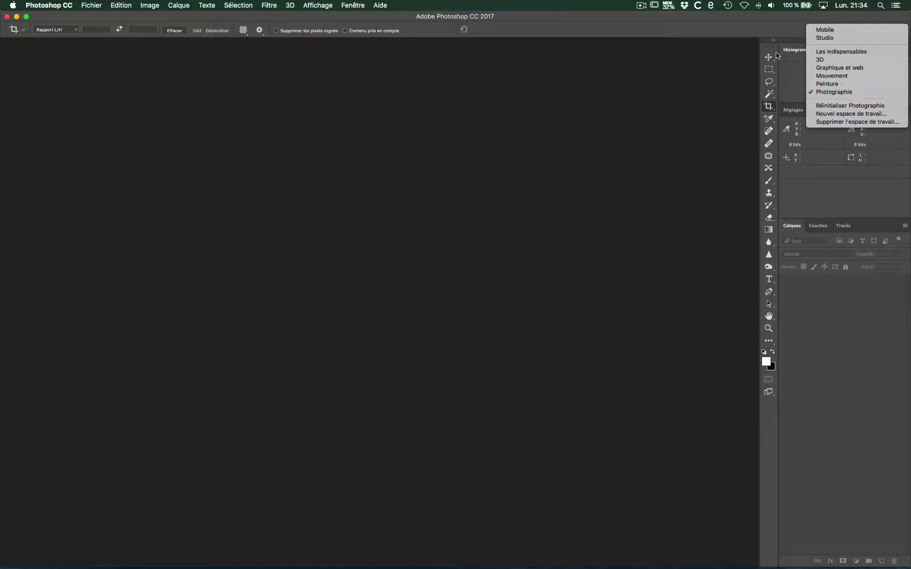
pyautogui.click(751, 33)
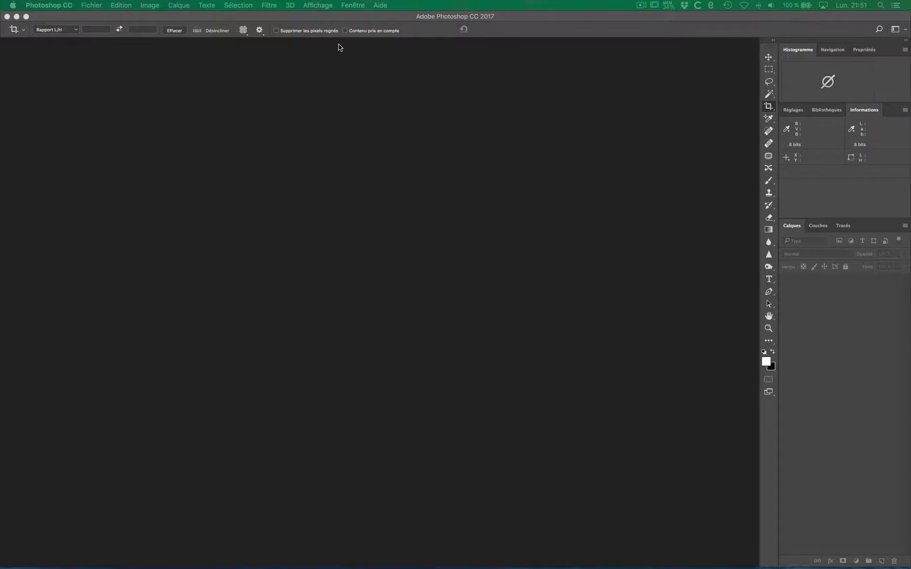
pyautogui.click(397, 21)
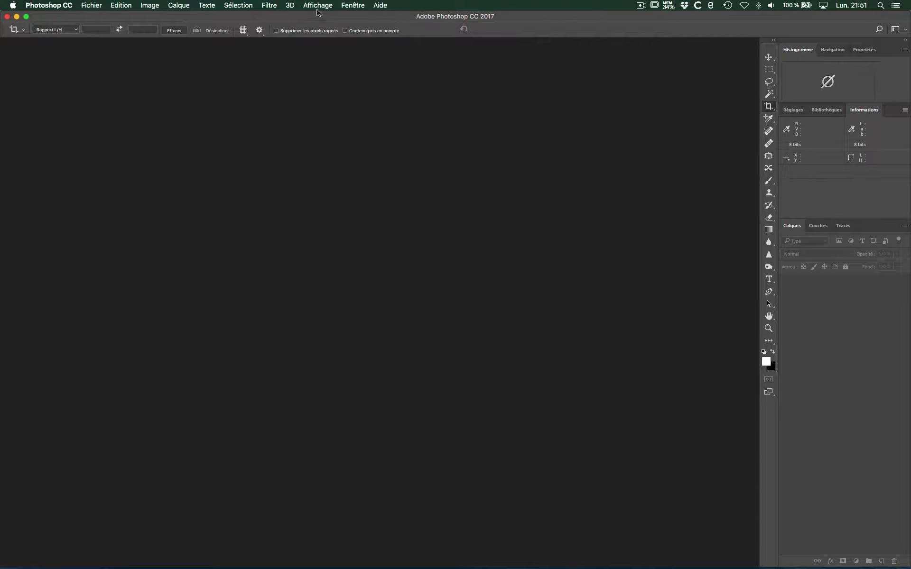
pyautogui.click(348, 6)
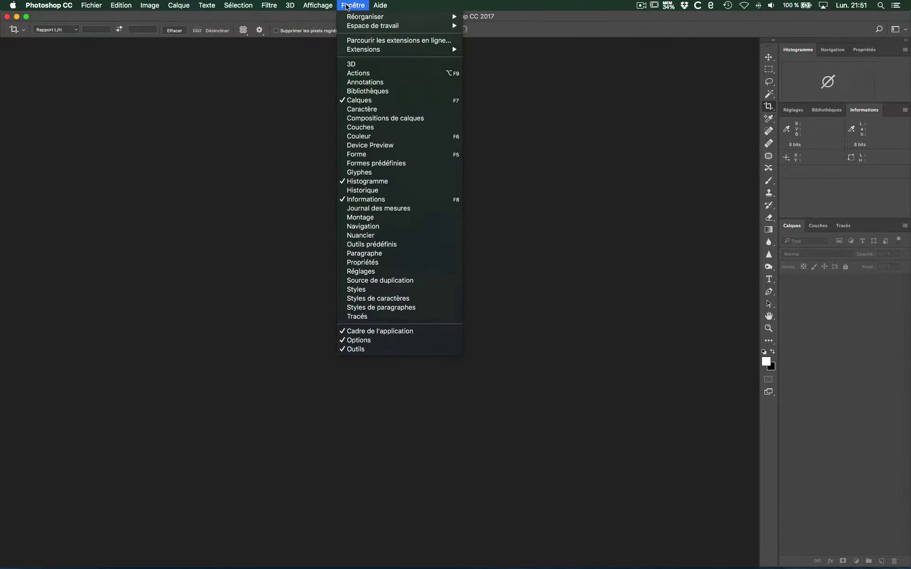
pyautogui.moveTo(398, 49)
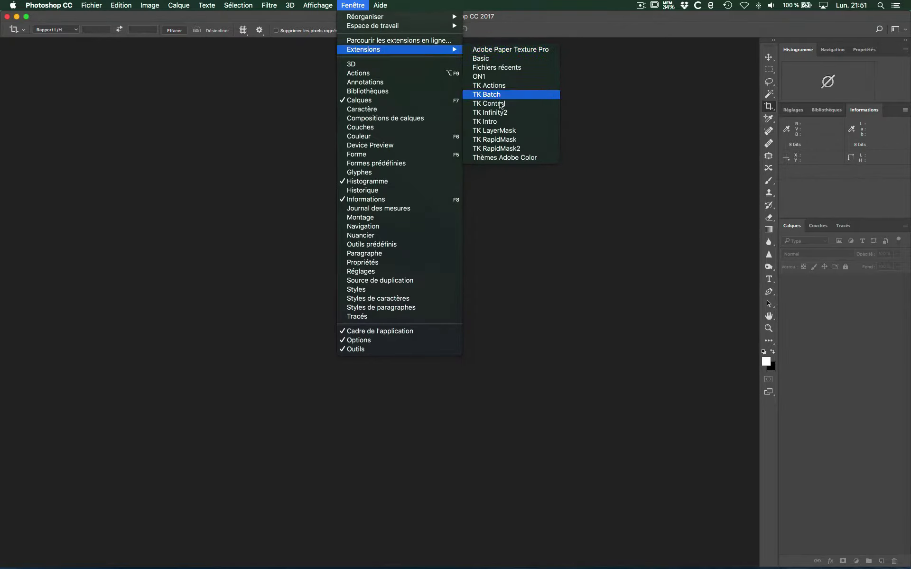
pyautogui.click(522, 148)
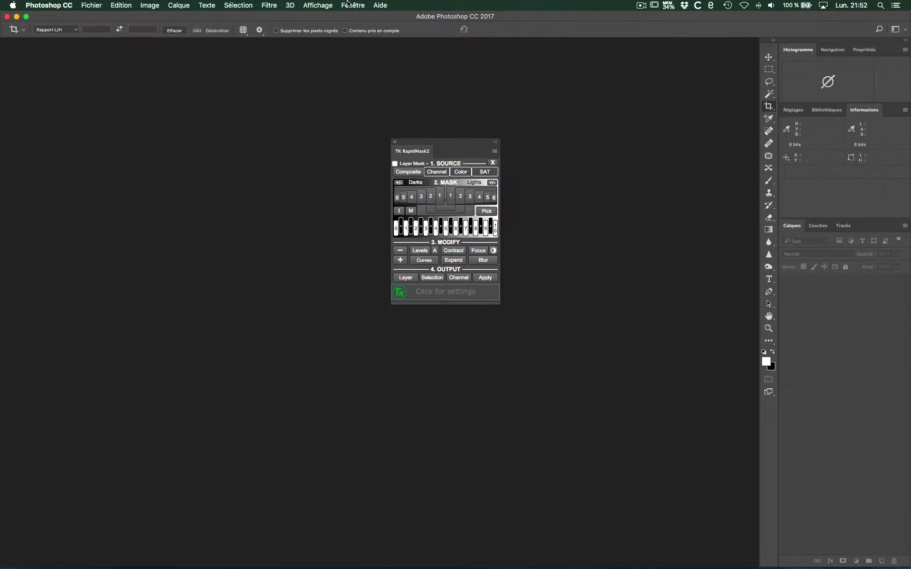
pyautogui.click(350, 6)
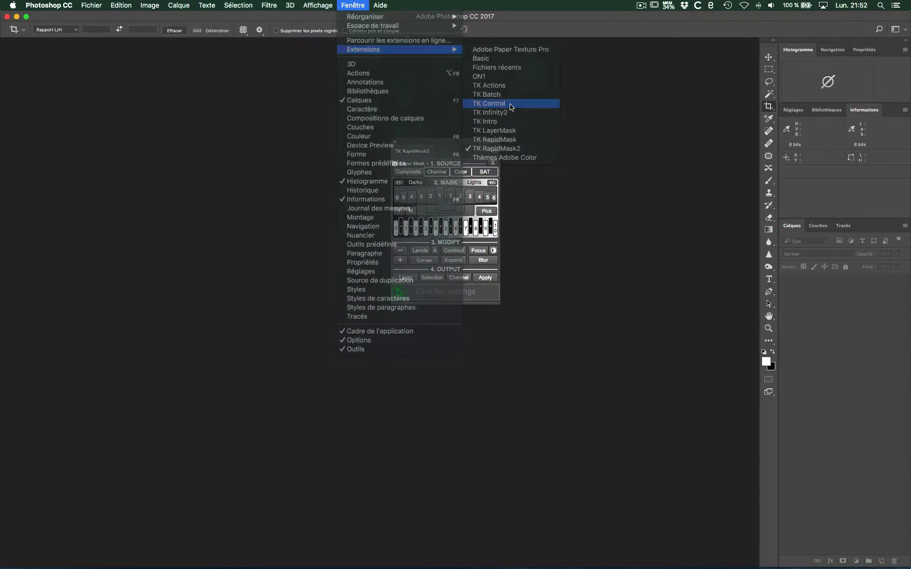
pyautogui.click(510, 105)
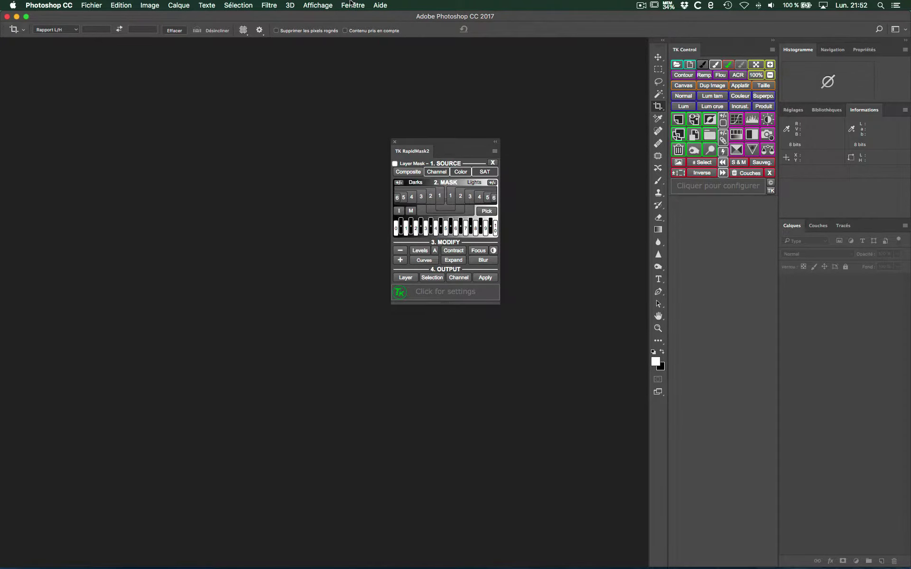
# Open the TK Actions panel and float TK Actions and TK Control out of the dock
pyautogui.click(351, 4)
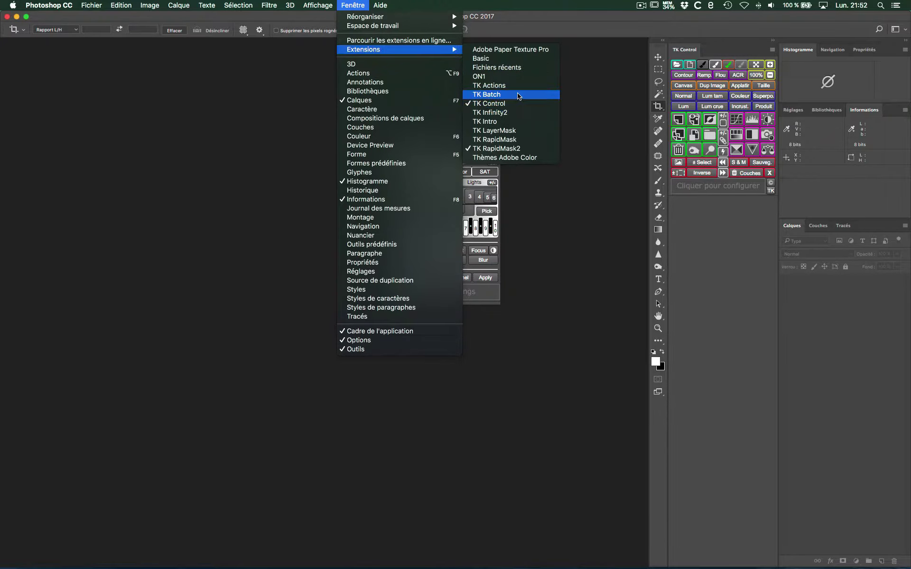
pyautogui.click(513, 86)
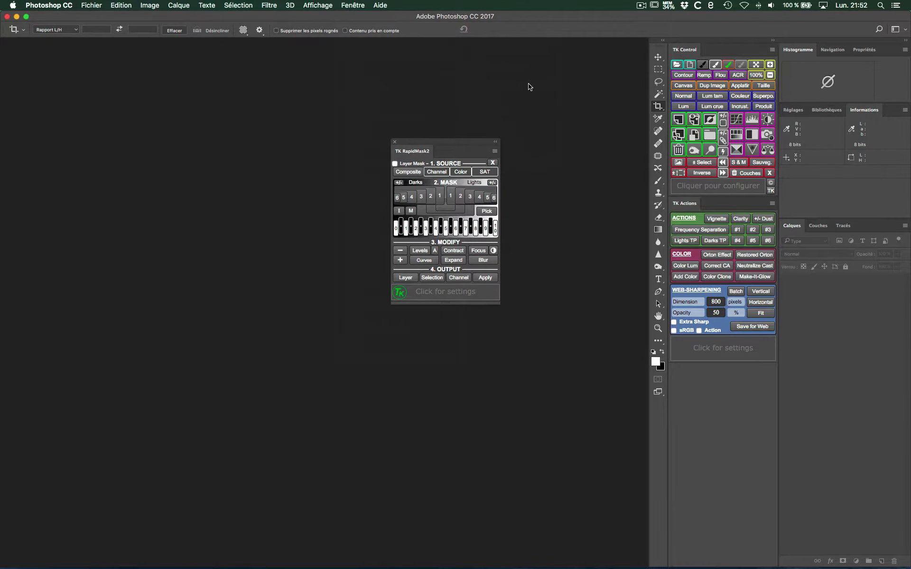
pyautogui.moveTo(695, 209); pyautogui.dragTo(537, 155)
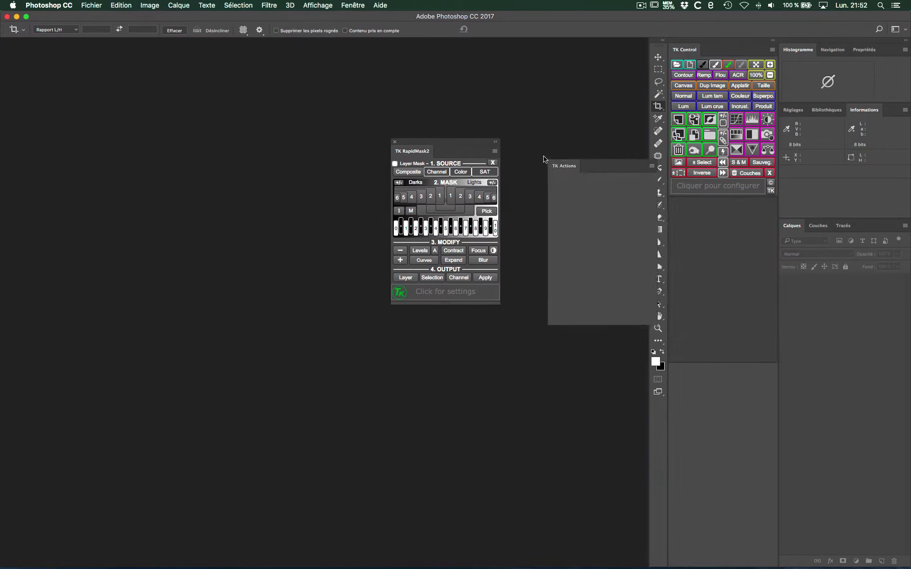
pyautogui.moveTo(724, 46); pyautogui.dragTo(308, 138)
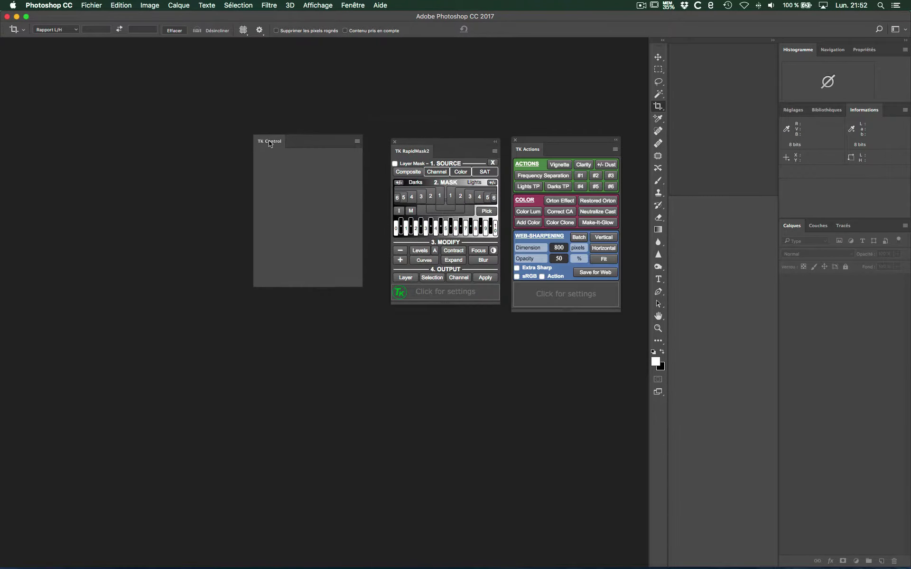
# Dock TK Control as a new column, with TK RapidMask2 below and TK Actions grouped with Control
pyautogui.moveTo(413, 153); pyautogui.dragTo(399, 145)
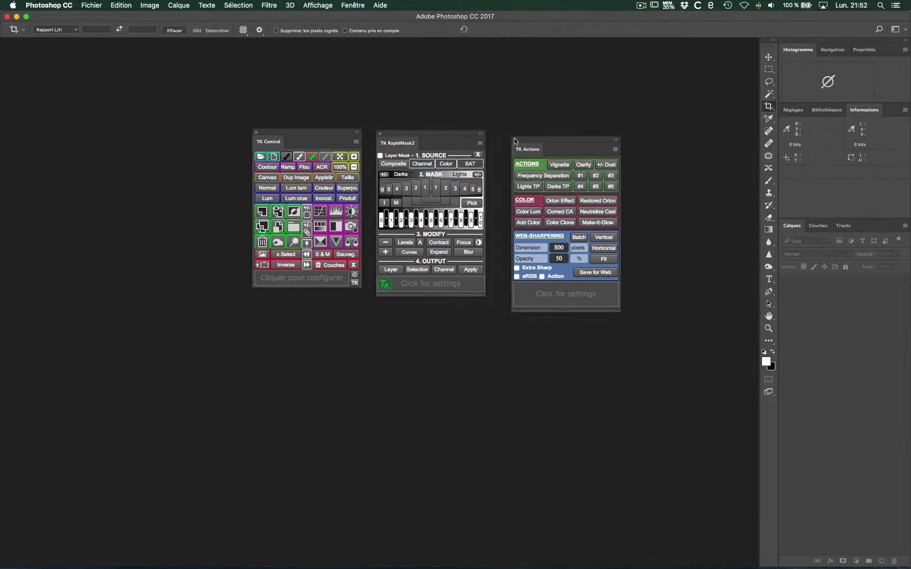
pyautogui.moveTo(518, 148); pyautogui.dragTo(501, 137)
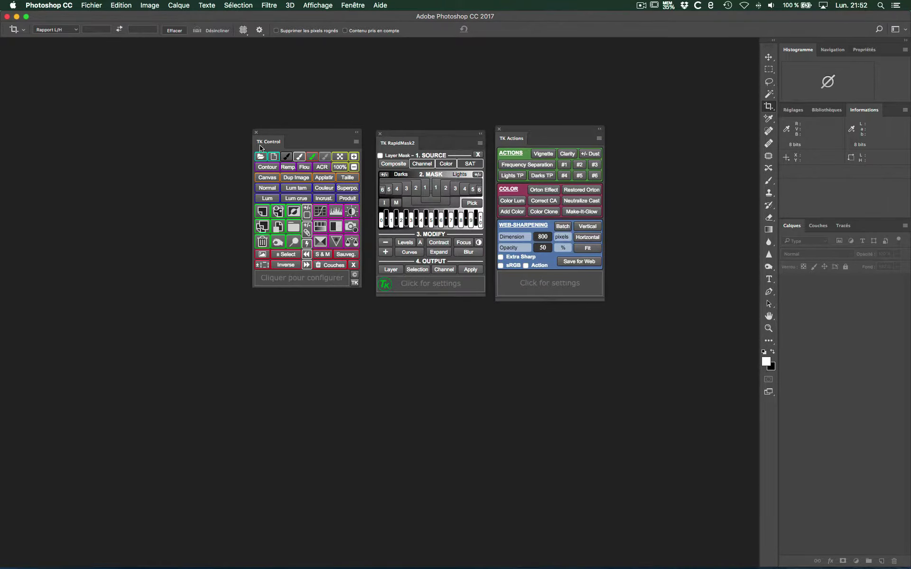
pyautogui.moveTo(262, 146)
pyautogui.mouseDown()
pyautogui.moveTo(623, 83)
pyautogui.moveTo(783, 69)
pyautogui.mouseUp()
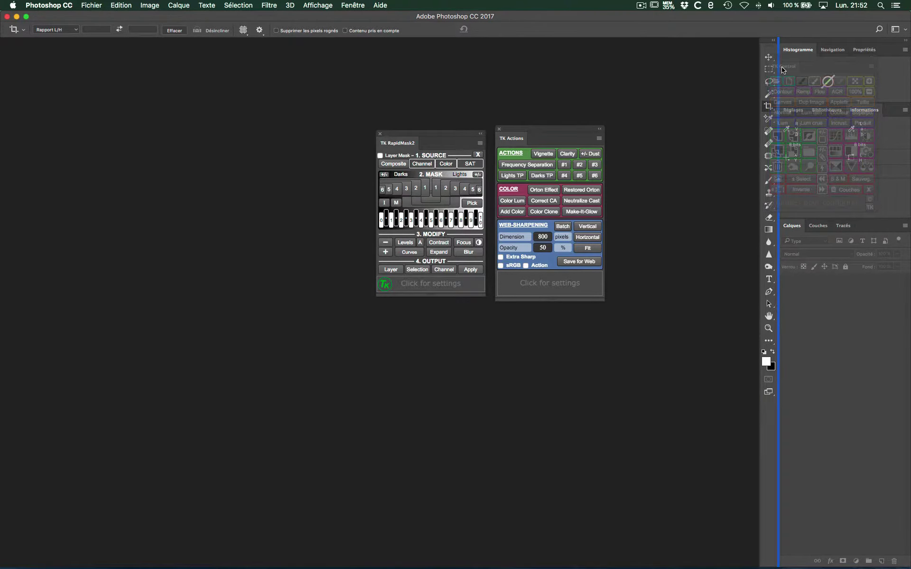
pyautogui.moveTo(783, 70); pyautogui.dragTo(783, 69)
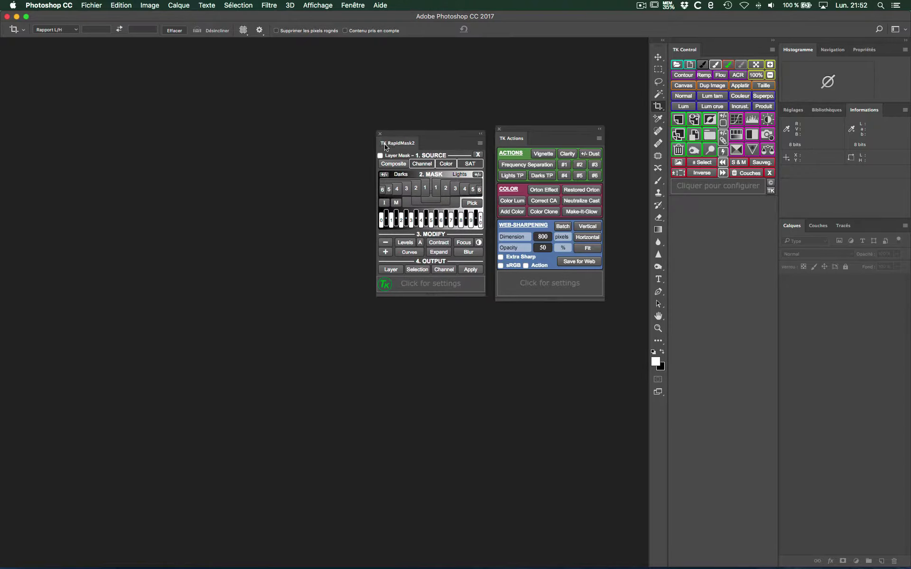
pyautogui.moveTo(385, 147); pyautogui.dragTo(682, 214)
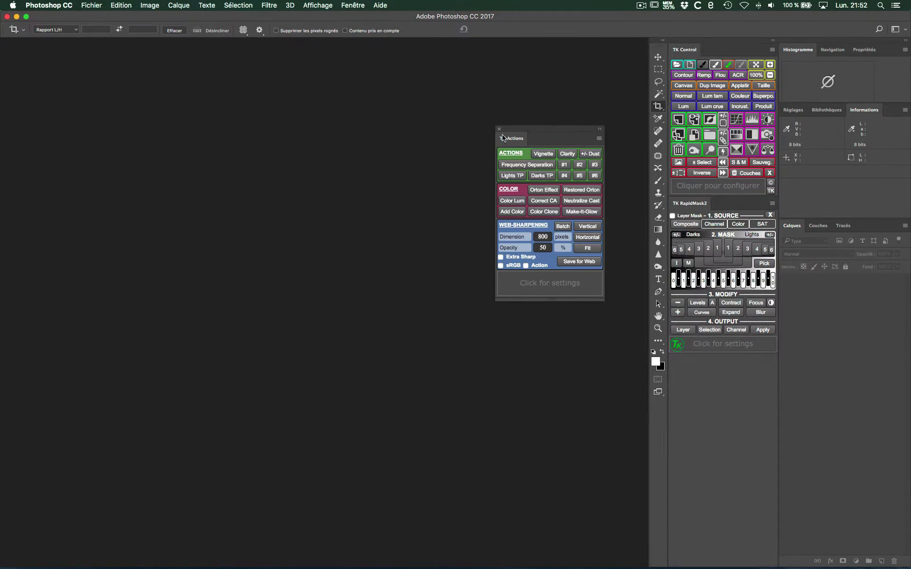
pyautogui.moveTo(511, 140)
pyautogui.mouseDown()
pyautogui.moveTo(728, 59)
pyautogui.moveTo(724, 52)
pyautogui.mouseUp()
pyautogui.click(717, 50)
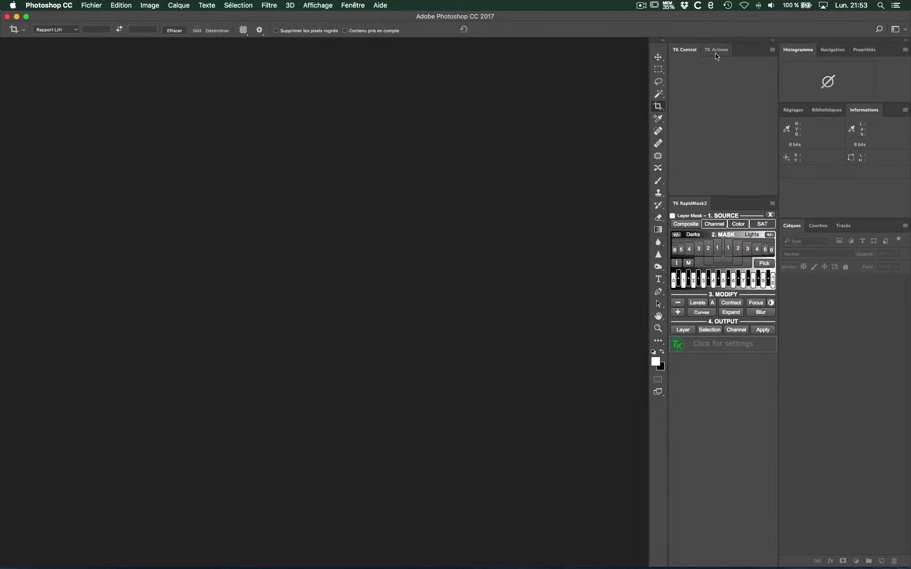
pyautogui.click(687, 50)
pyautogui.click(689, 50)
pyautogui.moveTo(658, 47); pyautogui.dragTo(12, 53)
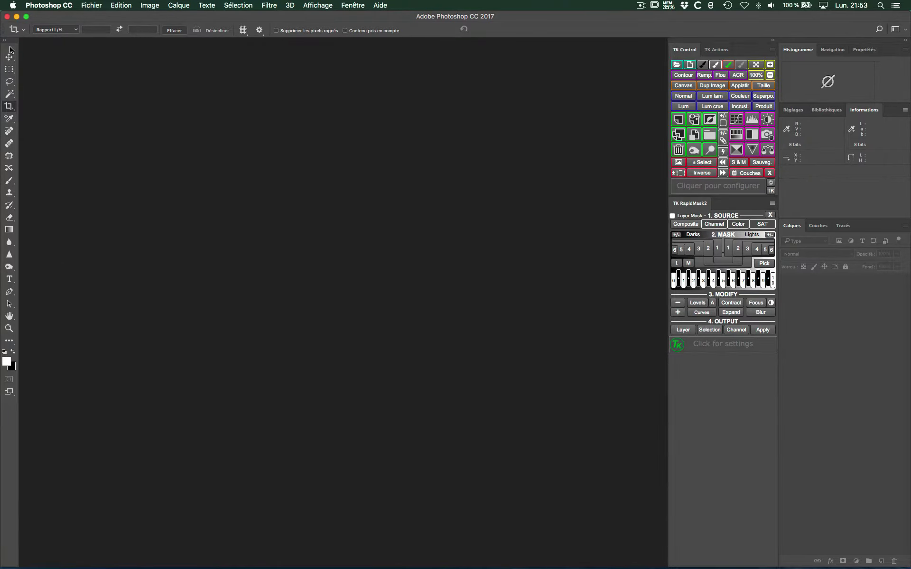
pyautogui.moveTo(10, 49)
pyautogui.mouseDown()
pyautogui.moveTo(645, 47)
pyautogui.moveTo(646, 76)
pyautogui.mouseUp()
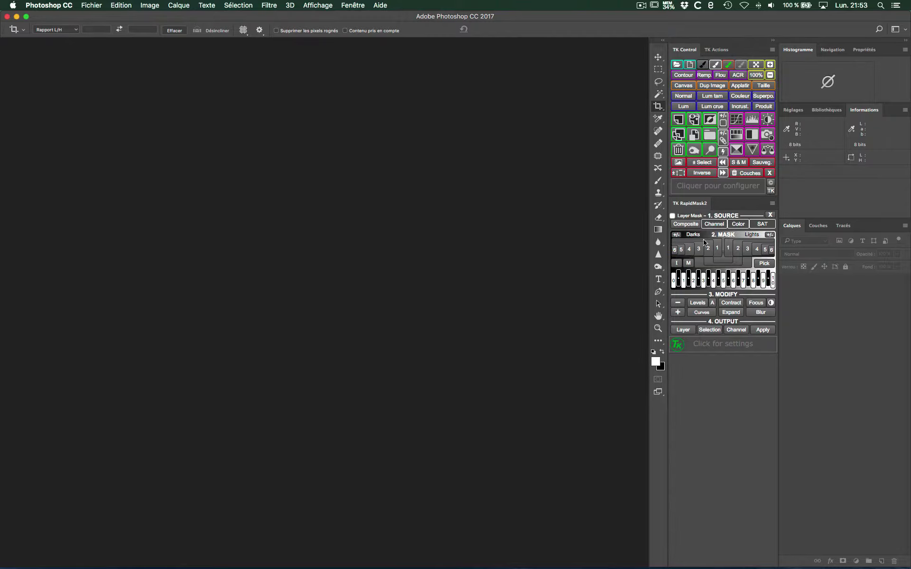
pyautogui.click(731, 226)
# Dock the Couches panel under TK RapidMask2 and open the Historique panel
pyautogui.click(822, 228)
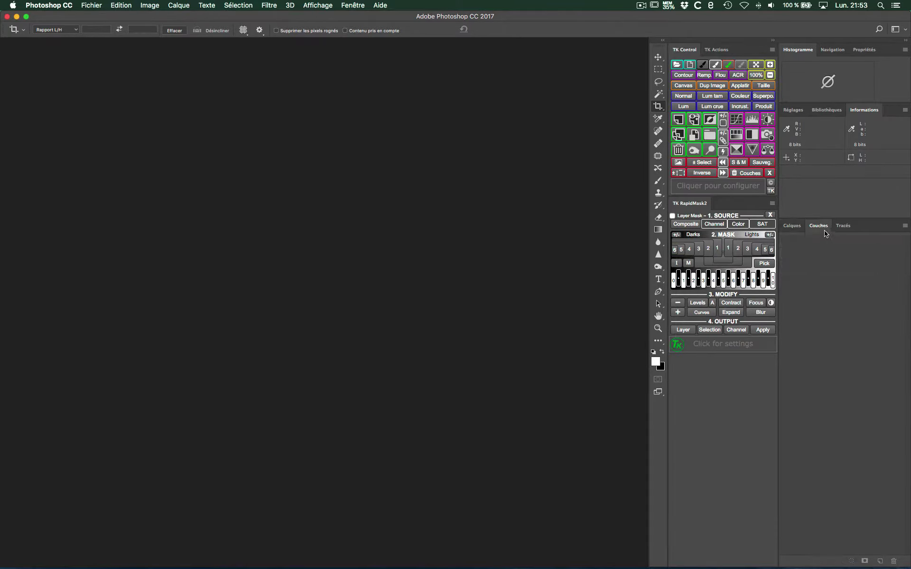
pyautogui.moveTo(820, 228)
pyautogui.mouseDown()
pyautogui.moveTo(675, 371)
pyautogui.moveTo(684, 366)
pyautogui.mouseUp()
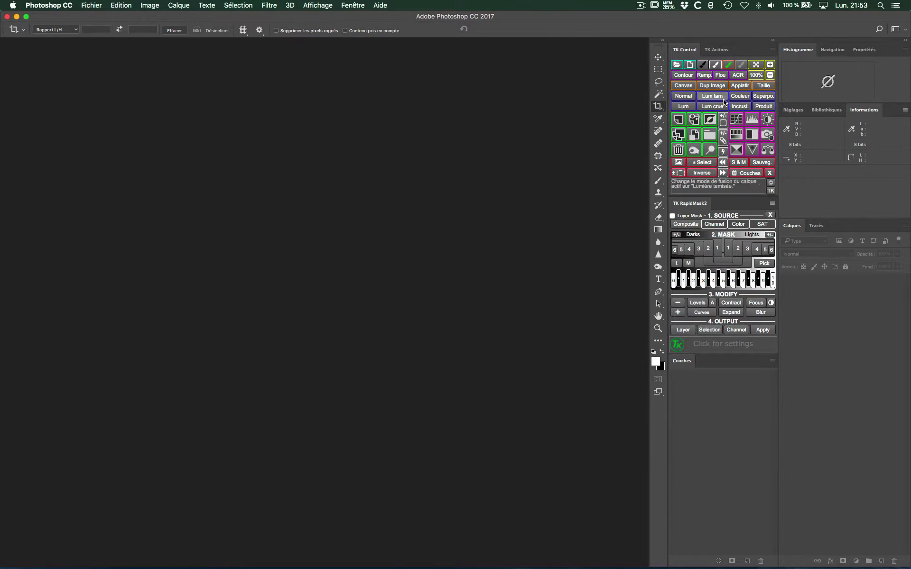
pyautogui.click(348, 5)
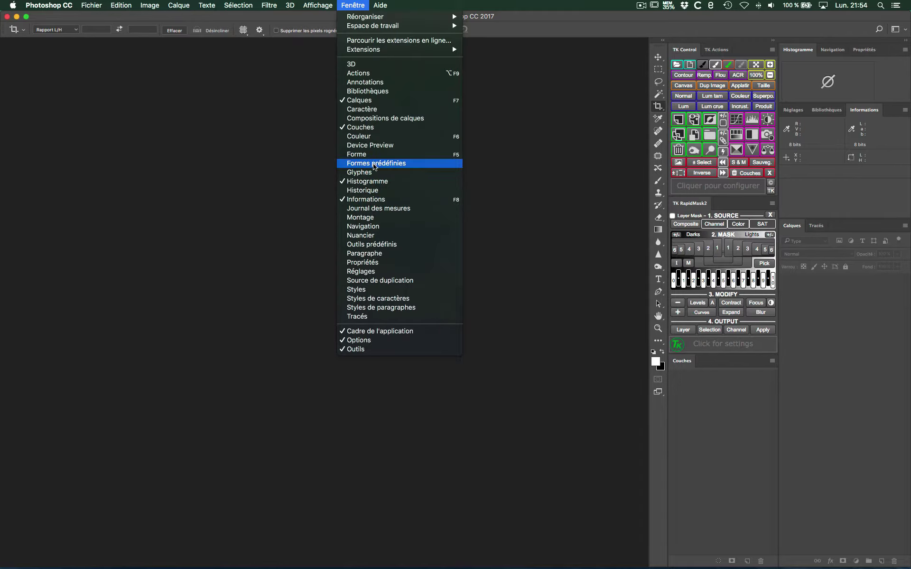
pyautogui.click(363, 190)
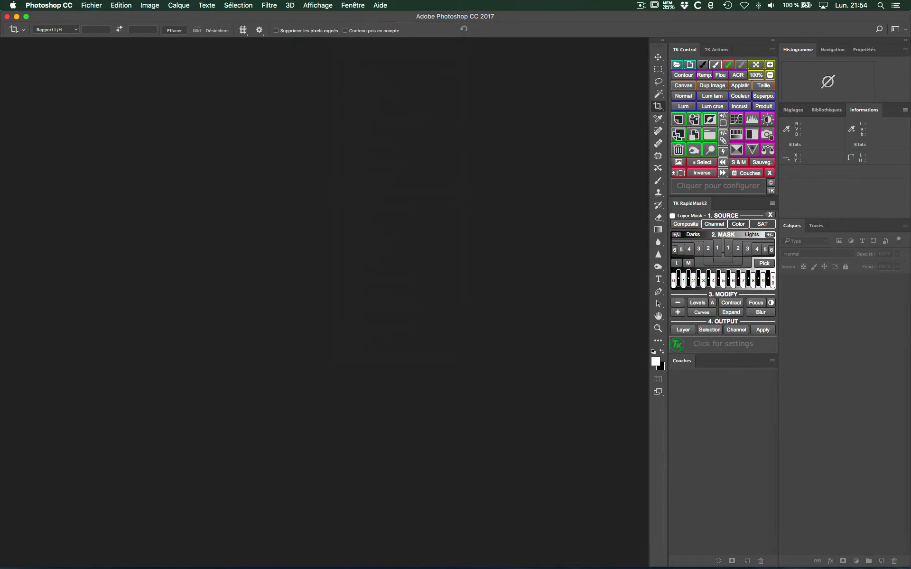
# Dock Historique as a tab beside Couches and close the Réglages adjustments panel group
pyautogui.moveTo(777, 213); pyautogui.dragTo(720, 367)
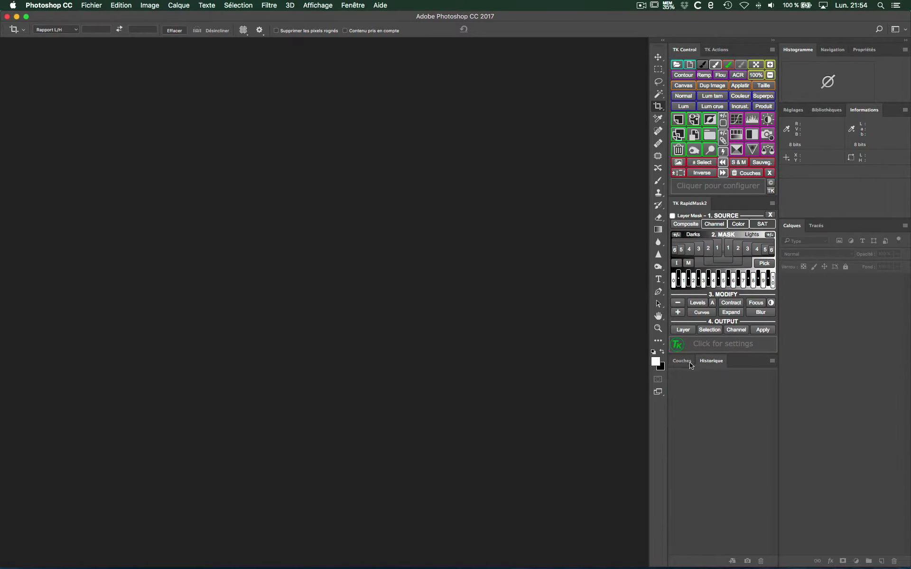
pyautogui.click(679, 363)
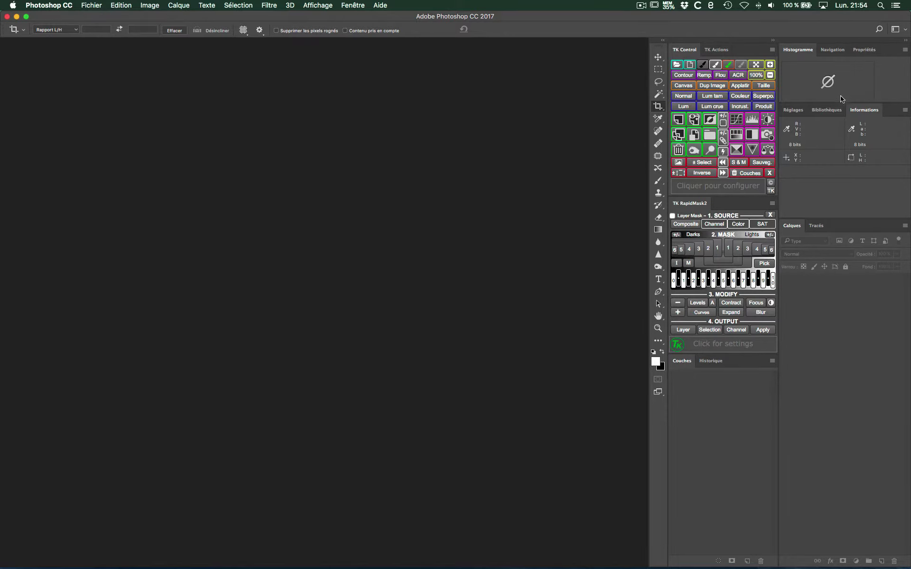
pyautogui.click(803, 112)
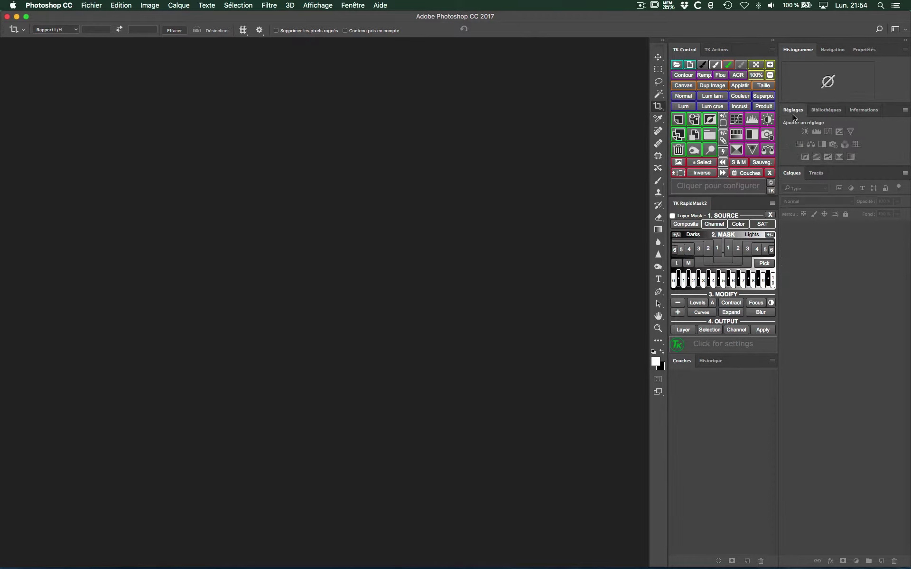
pyautogui.click(904, 110)
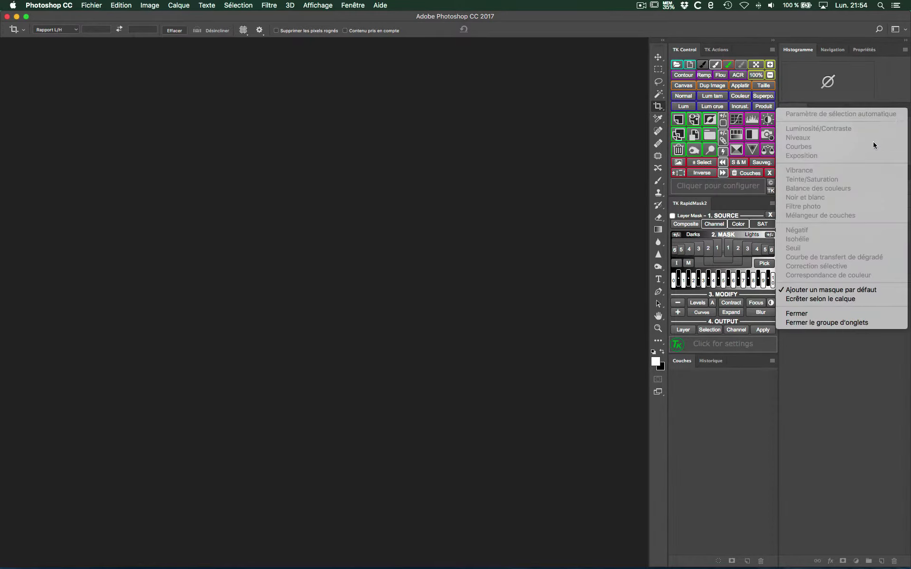
pyautogui.click(831, 375)
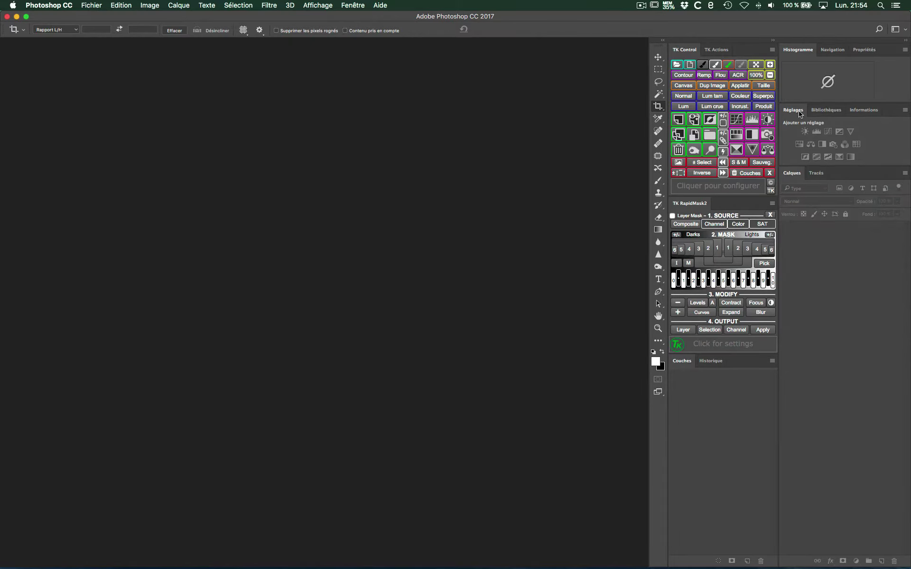
pyautogui.click(904, 111)
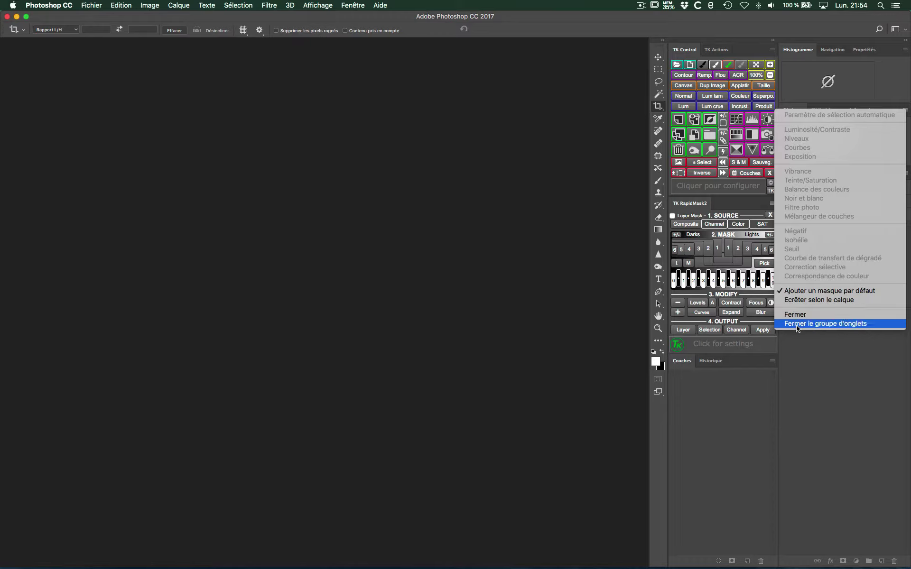
pyautogui.click(794, 314)
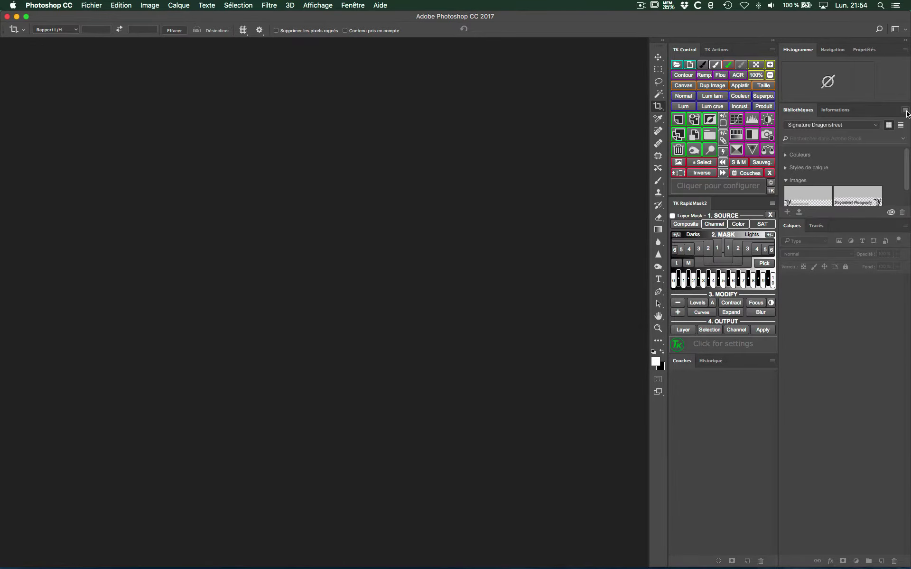
# Close the Bibliothèques libraries panel from its panel menu
pyautogui.click(904, 110)
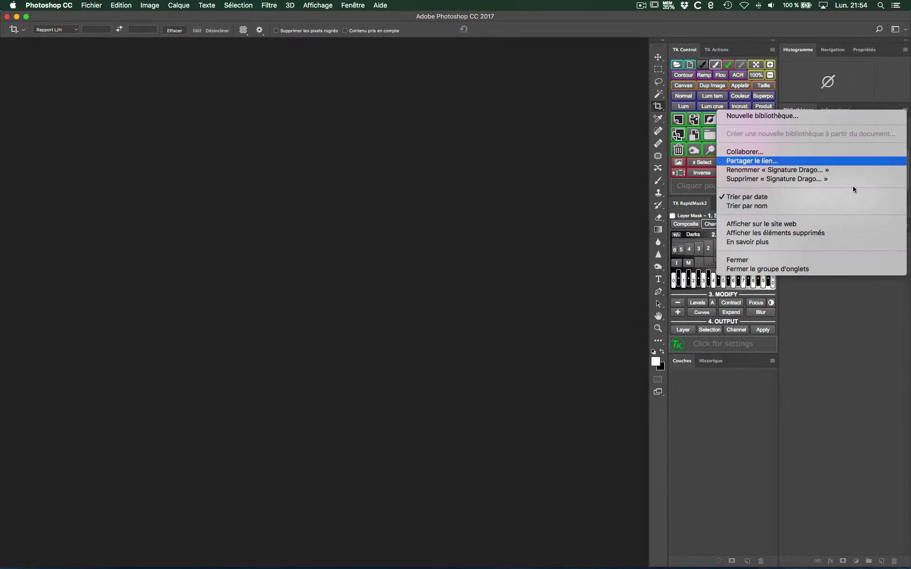
pyautogui.click(884, 87)
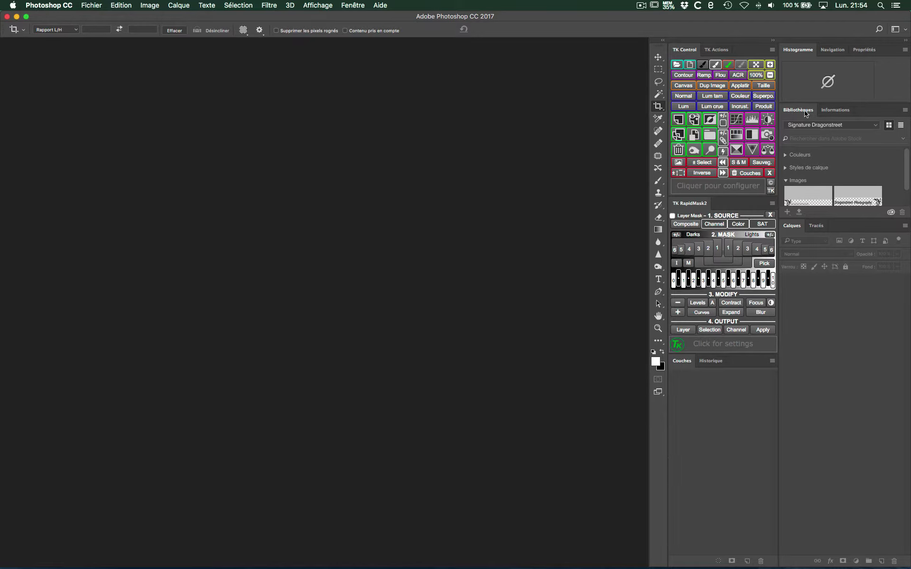
pyautogui.click(904, 110)
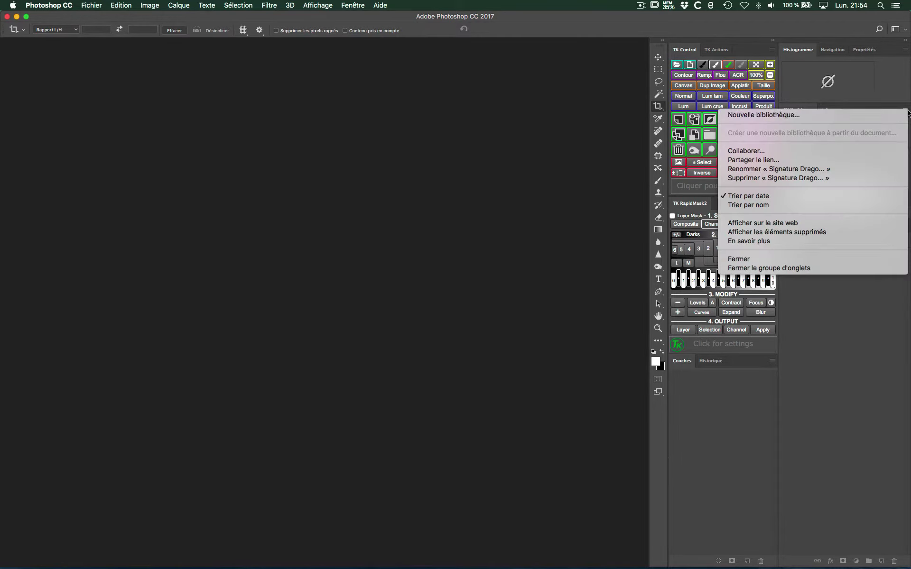
pyautogui.click(776, 260)
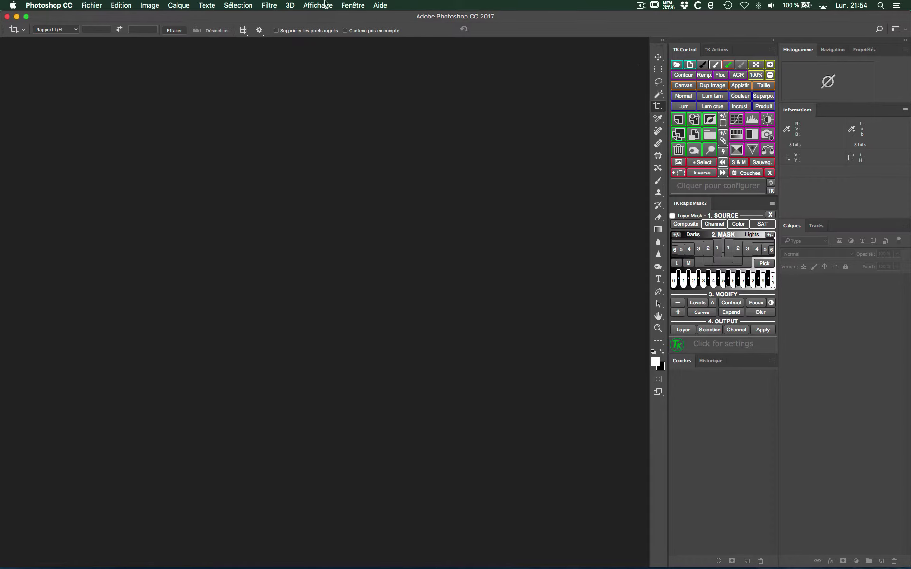
# Show Propriétés from the Fenêtre menu and group it with the Informations panel
pyautogui.click(353, 5)
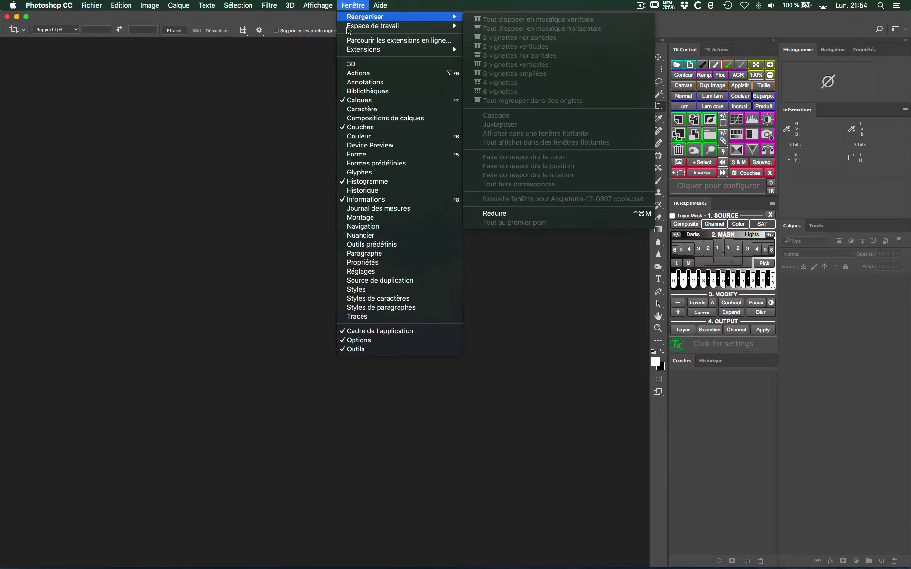
pyautogui.click(382, 263)
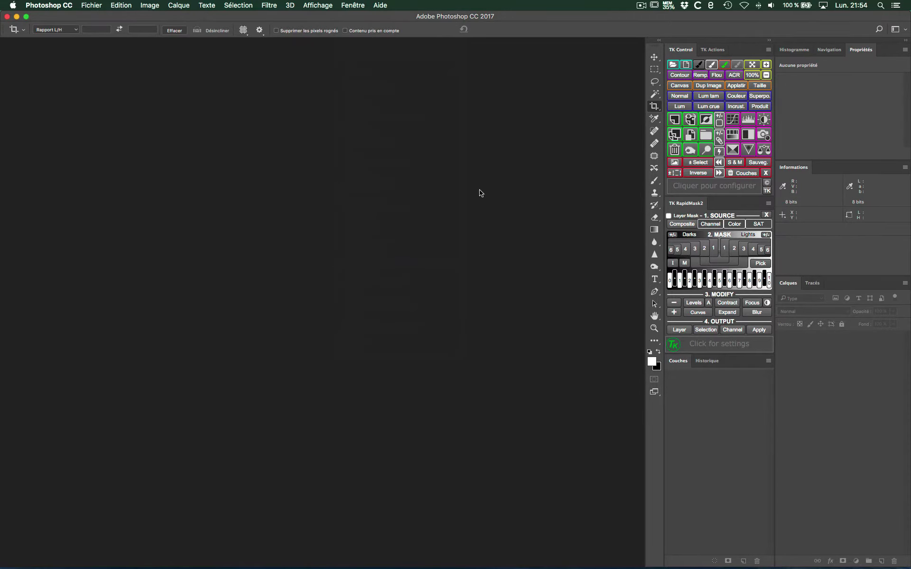
pyautogui.moveTo(860, 50)
pyautogui.mouseDown()
pyautogui.moveTo(784, 175)
pyautogui.moveTo(815, 176)
pyautogui.mouseUp()
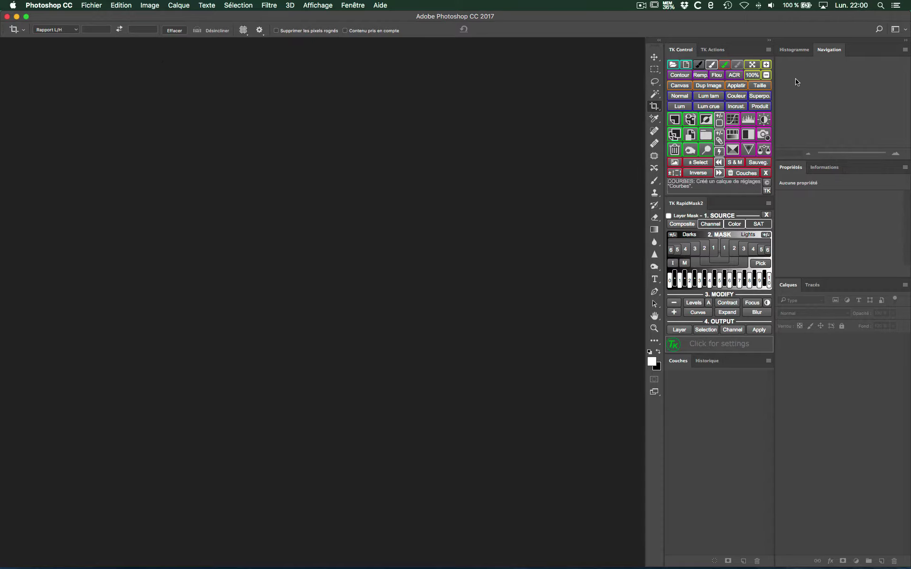
# Save the panel layout as a new workspace named 'demo video' and switch to it
pyautogui.click(905, 30)
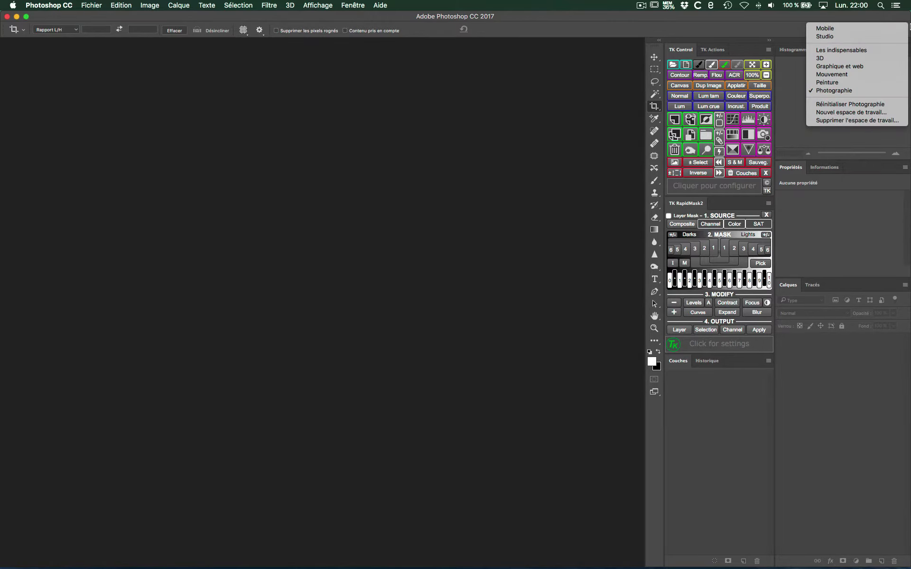
pyautogui.click(859, 114)
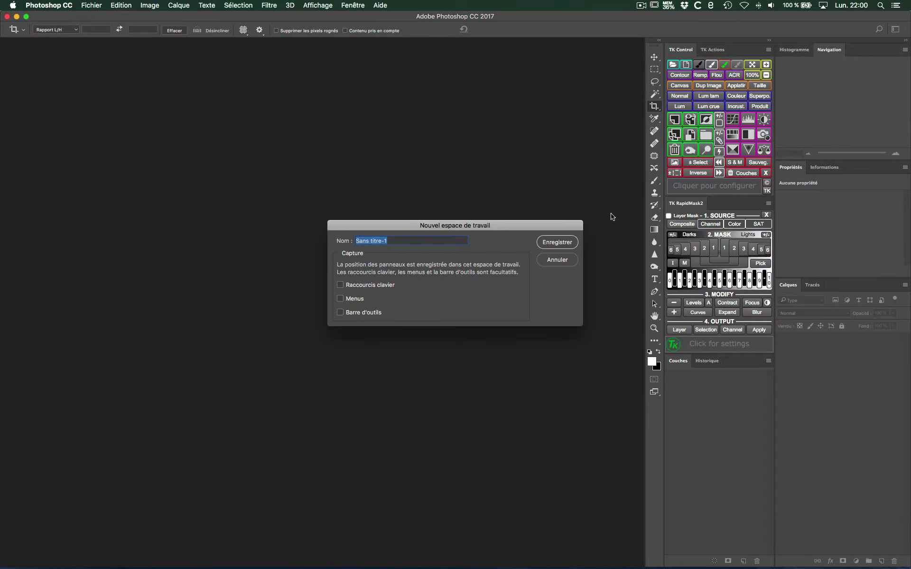
pyautogui.write('demo video')
pyautogui.click(559, 244)
pyautogui.click(907, 30)
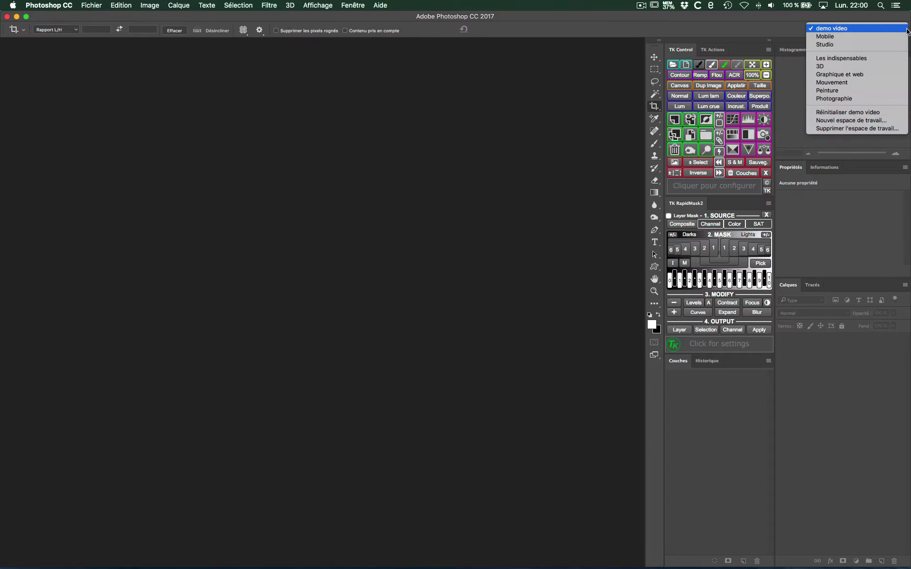
pyautogui.click(848, 31)
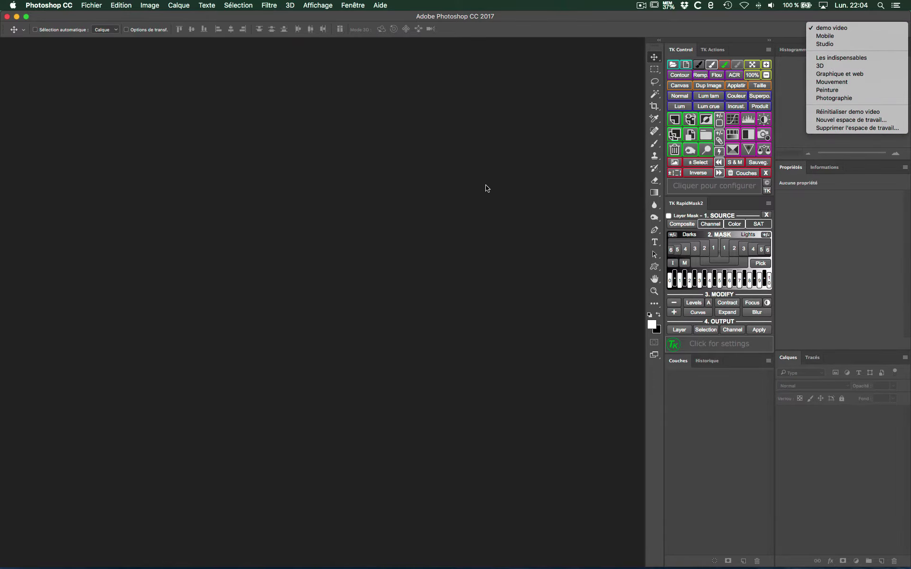
# Open recent file Angleterre-17-0807 copie.psd, accepting the colour-profile prompt, then check History and Channels
pyautogui.click(100, 7)
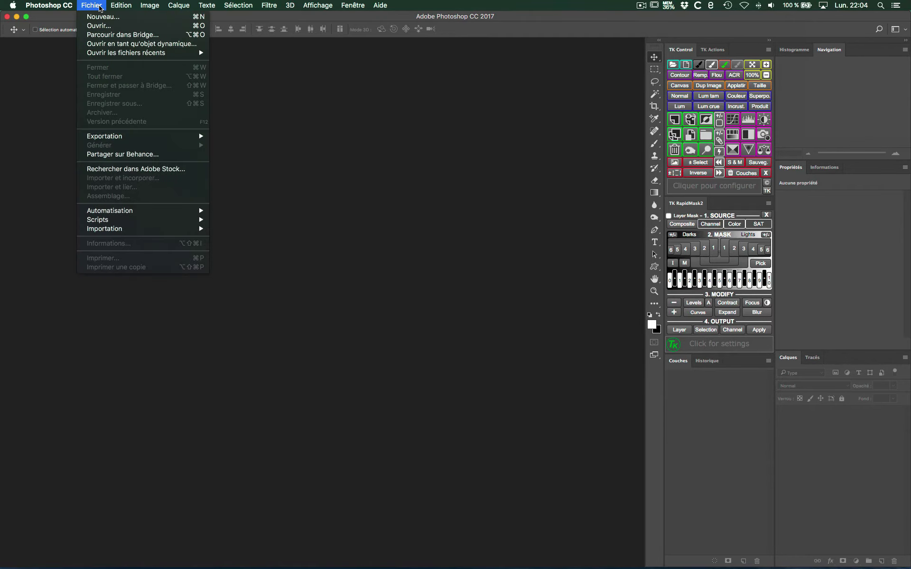
pyautogui.moveTo(126, 53)
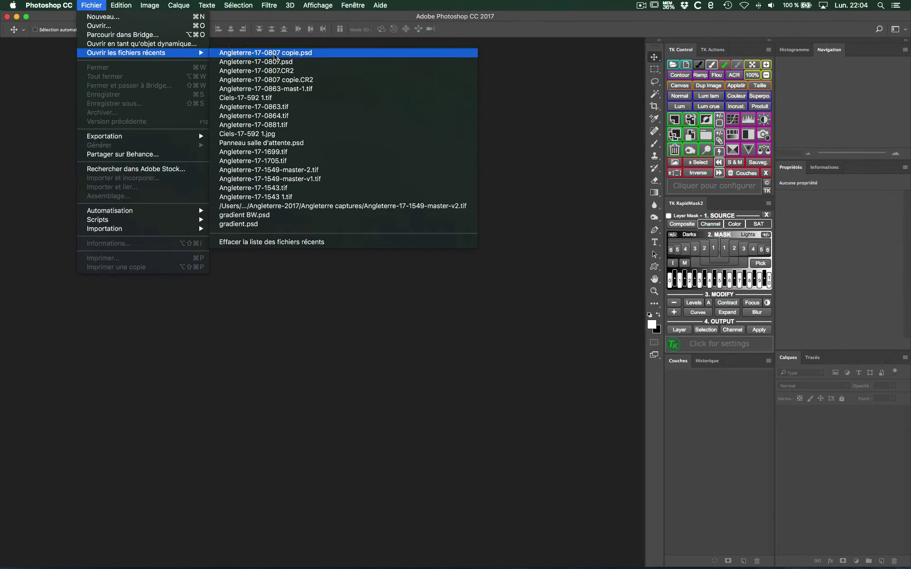
pyautogui.click(275, 56)
pyautogui.click(475, 287)
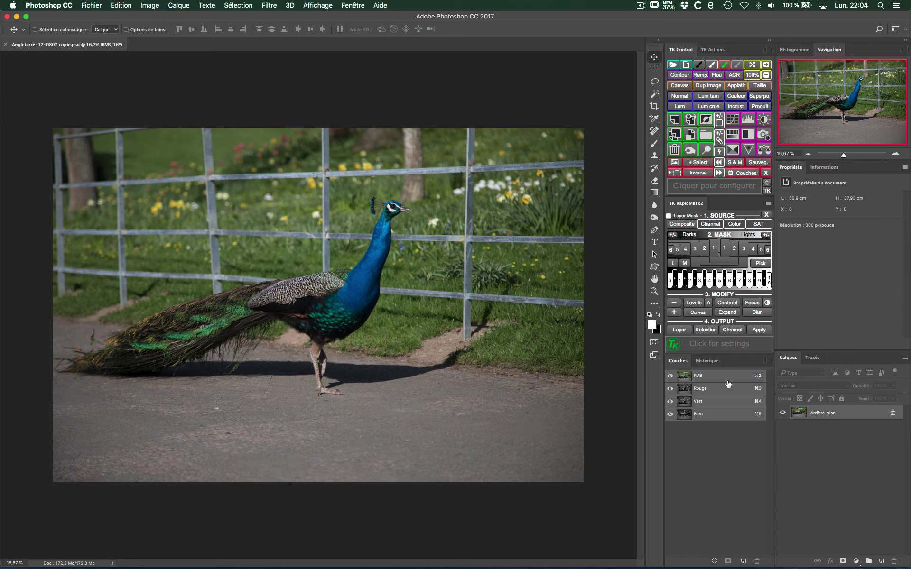
pyautogui.click(707, 363)
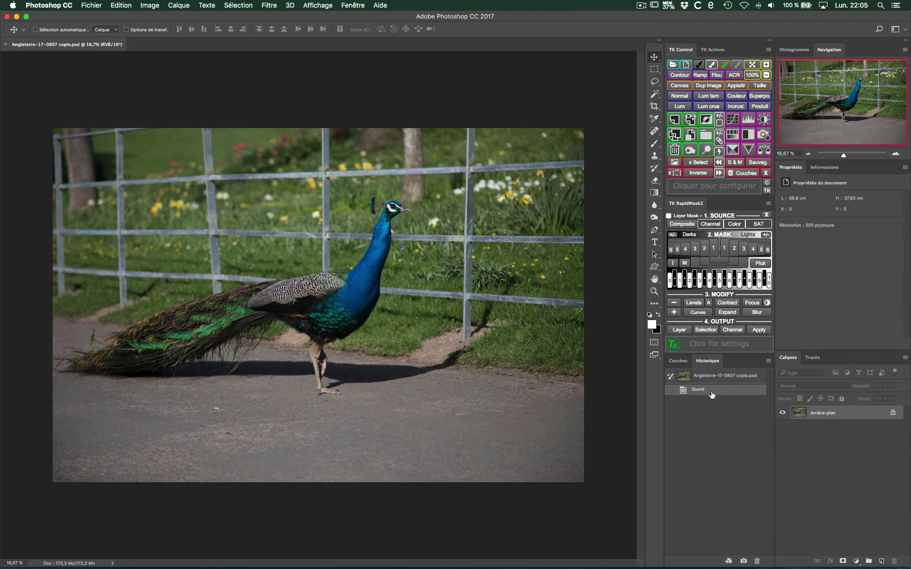
pyautogui.click(683, 361)
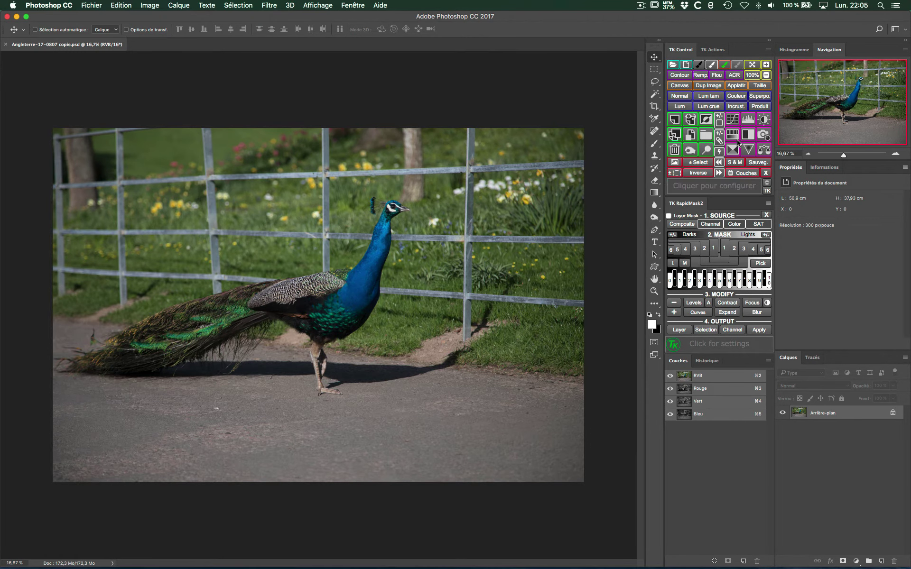
pyautogui.click(733, 122)
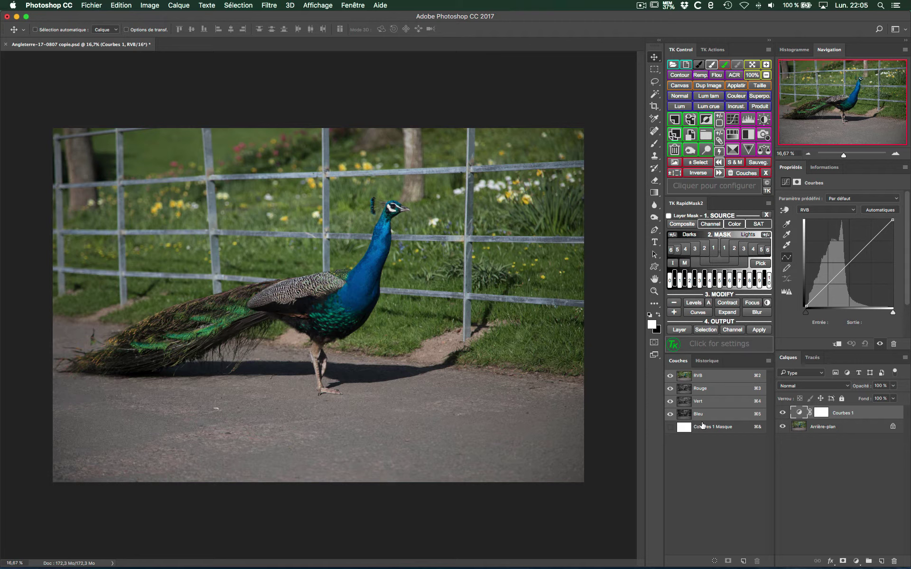
pyautogui.moveTo(828, 282); pyautogui.dragTo(845, 260)
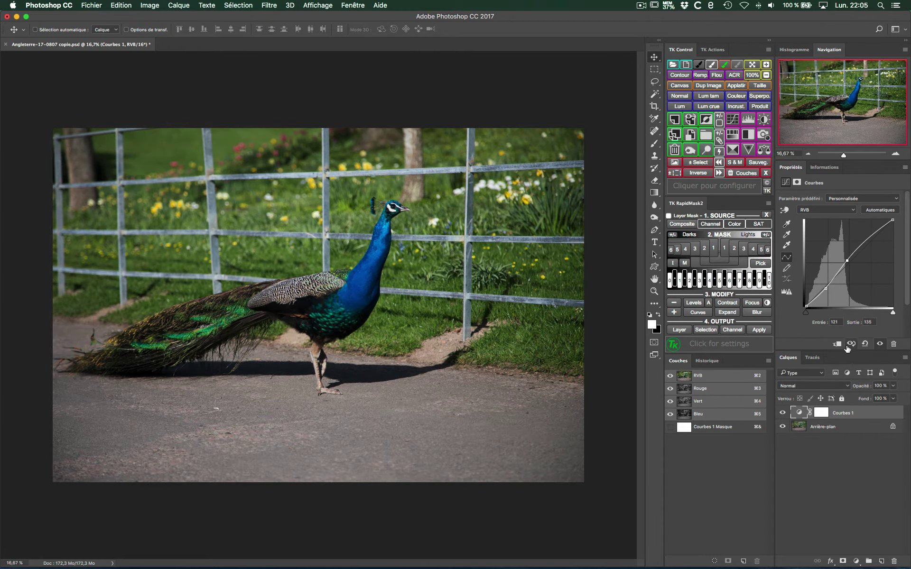
pyautogui.click(673, 149)
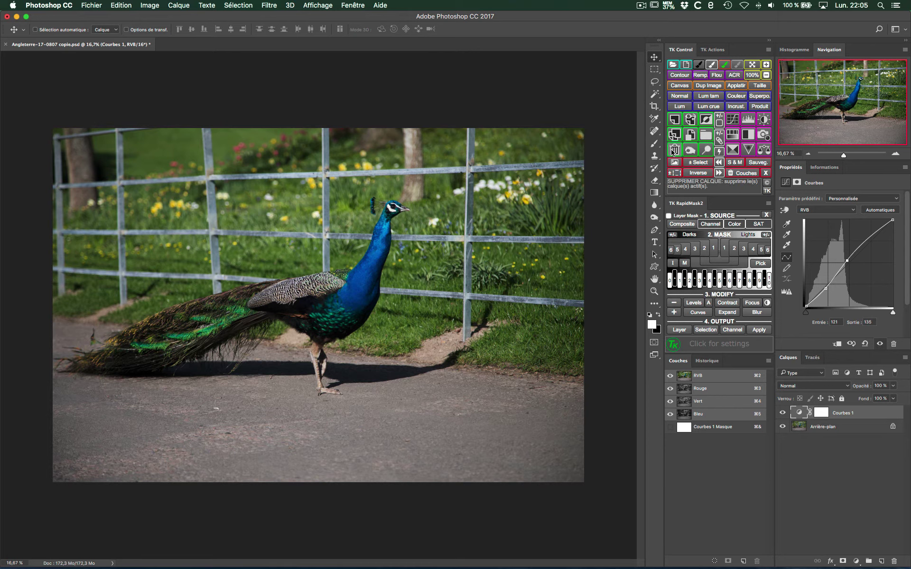
pyautogui.click(748, 121)
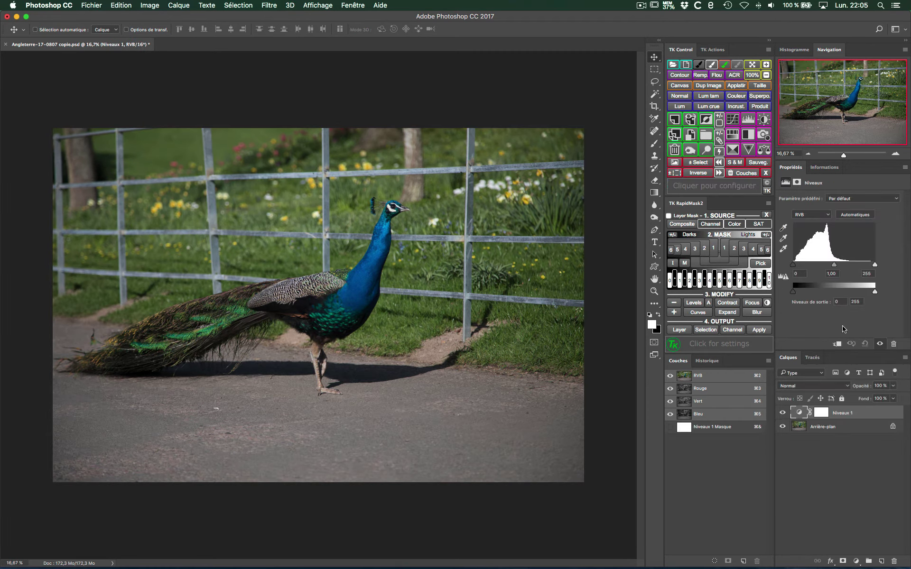
pyautogui.moveTo(834, 265); pyautogui.dragTo(828, 265)
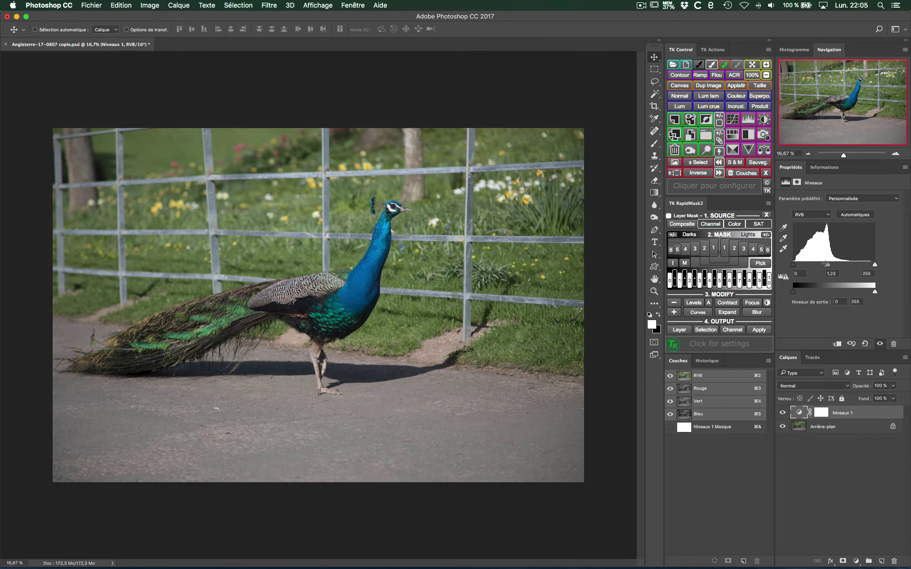
pyautogui.click(707, 360)
pyautogui.click(717, 422)
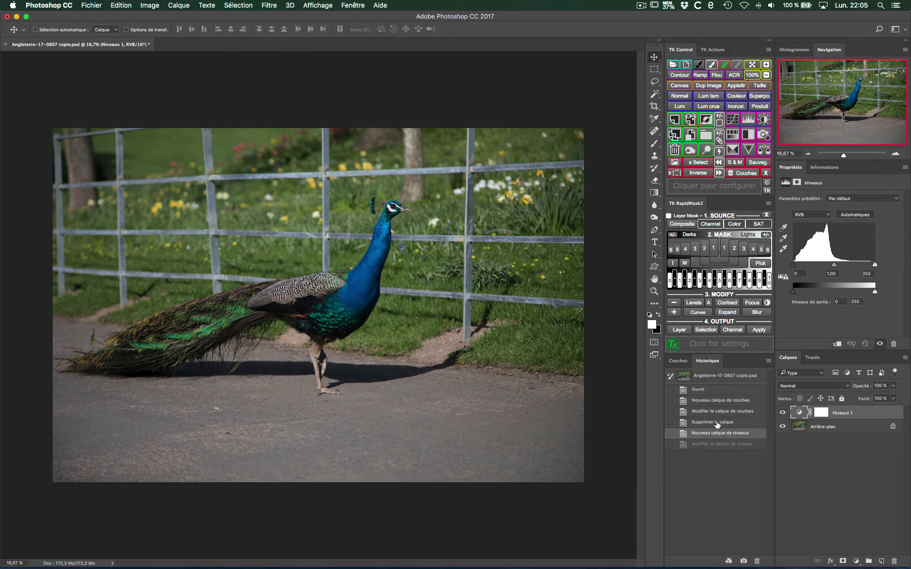
pyautogui.click(715, 411)
pyautogui.click(700, 389)
pyautogui.click(685, 362)
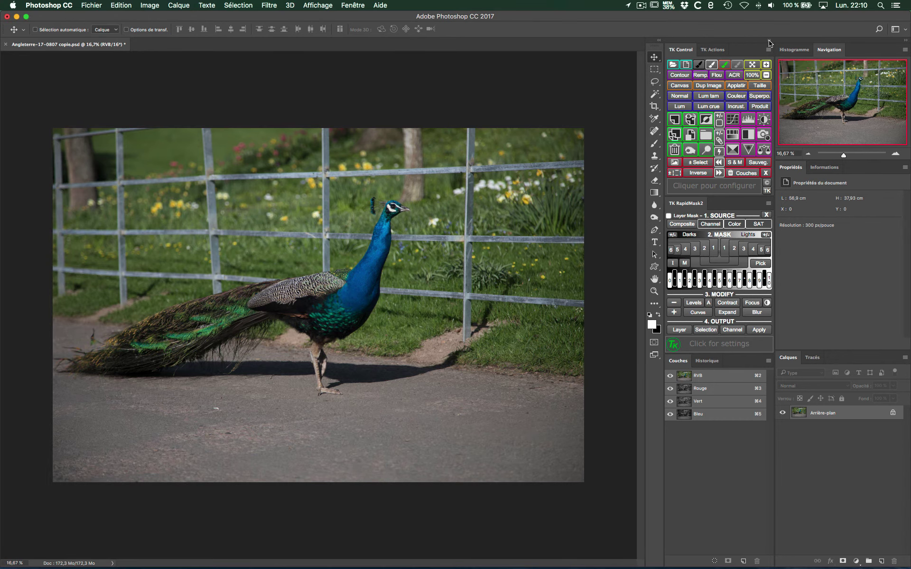
# Collapse the TK panel column to icons and preview the TK Control, Actions and RapidMask2 flyouts
pyautogui.click(769, 42)
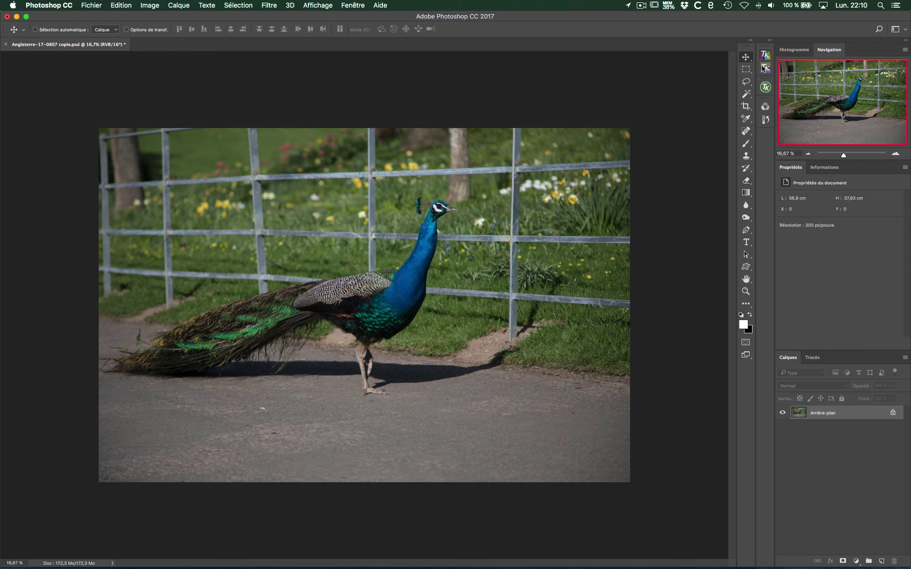
pyautogui.click(766, 55)
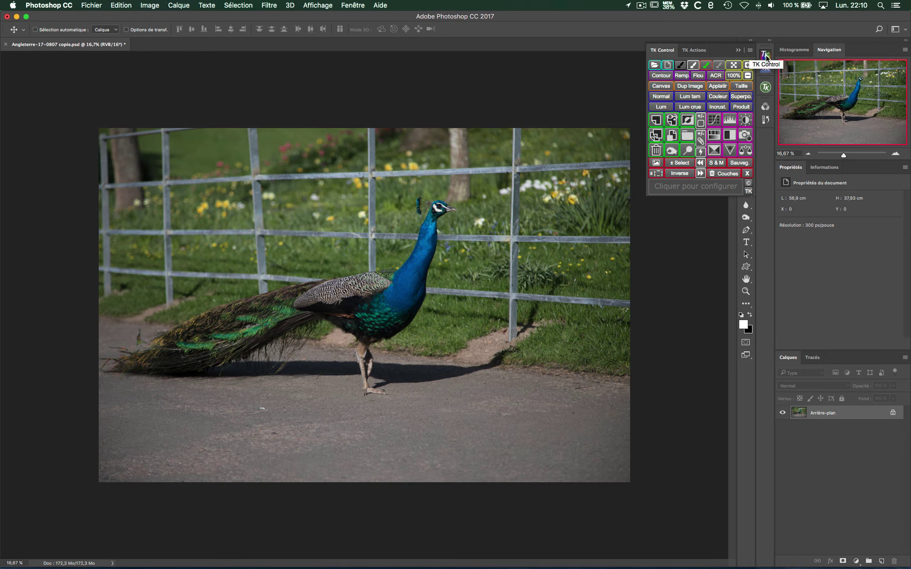
pyautogui.click(765, 68)
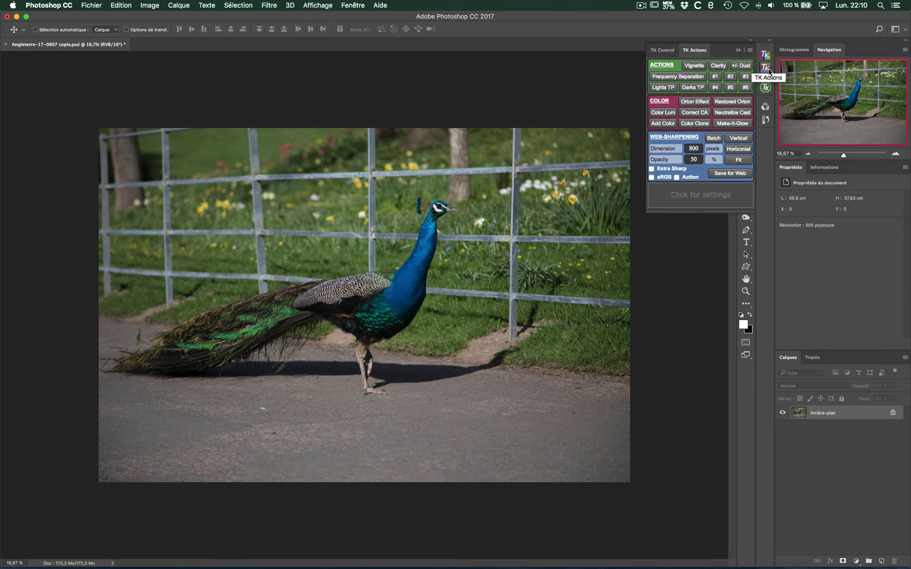
pyautogui.click(765, 70)
pyautogui.click(765, 88)
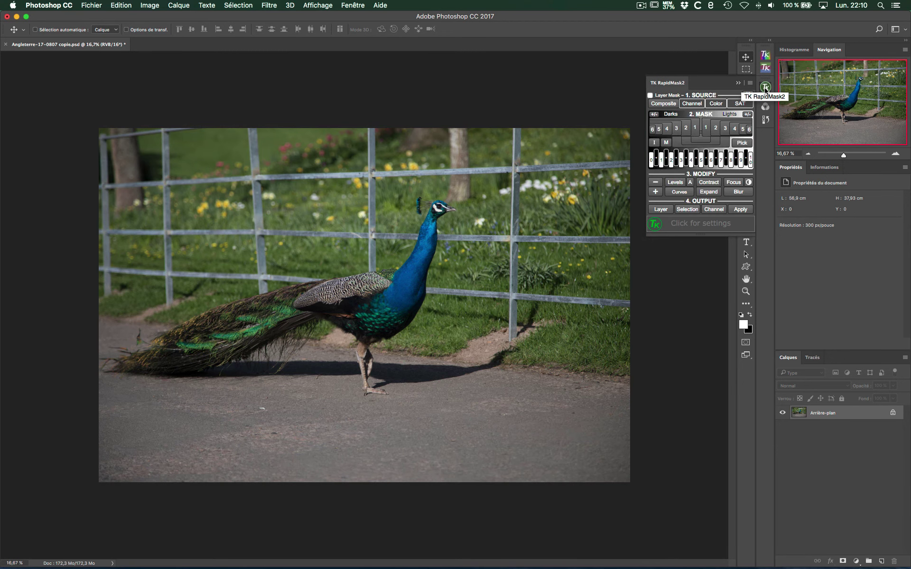
pyautogui.click(766, 88)
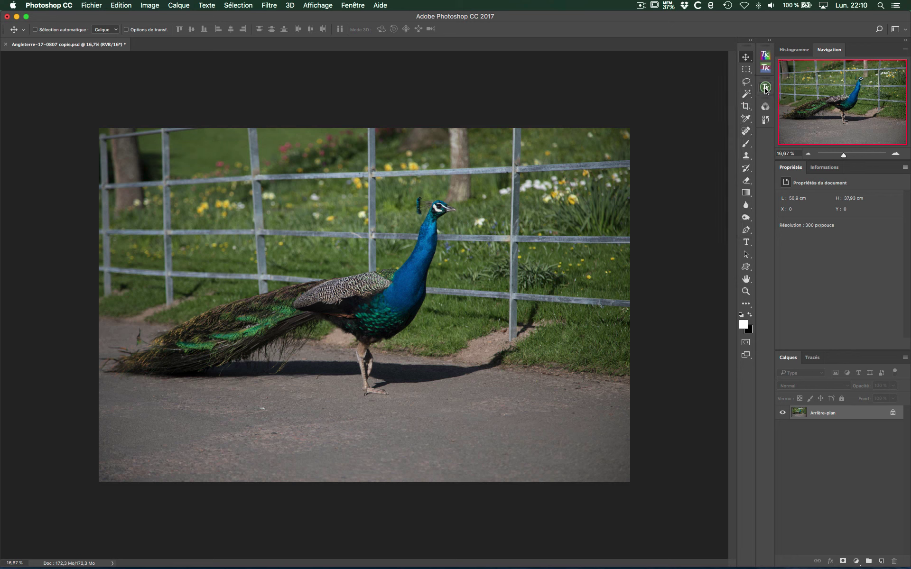